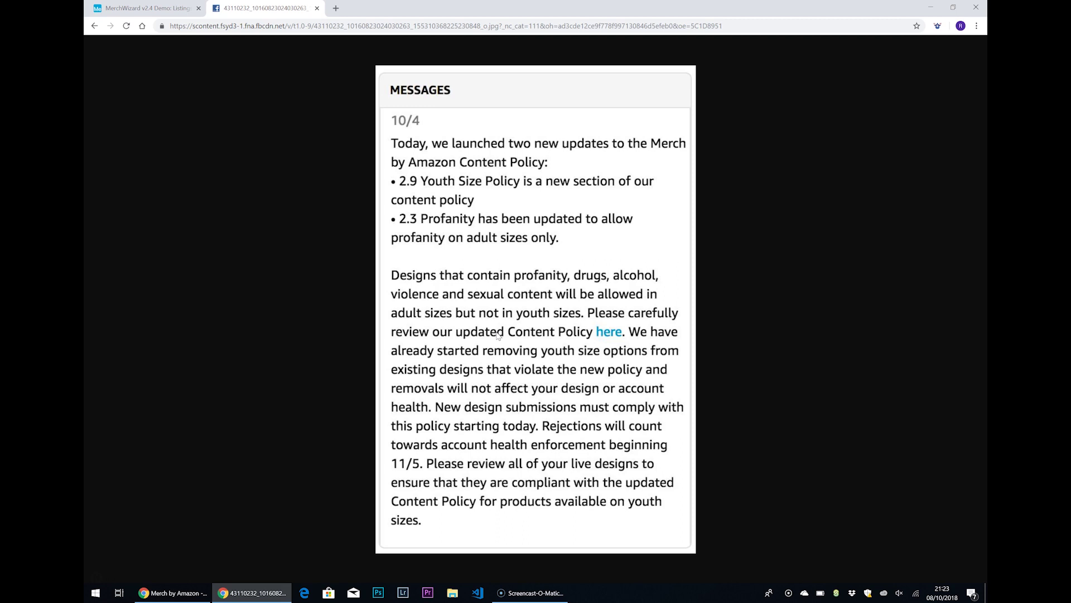
Step: Open the MerchWizard extension panel listing the live Merch by Amazon designs
left_click(938, 26)
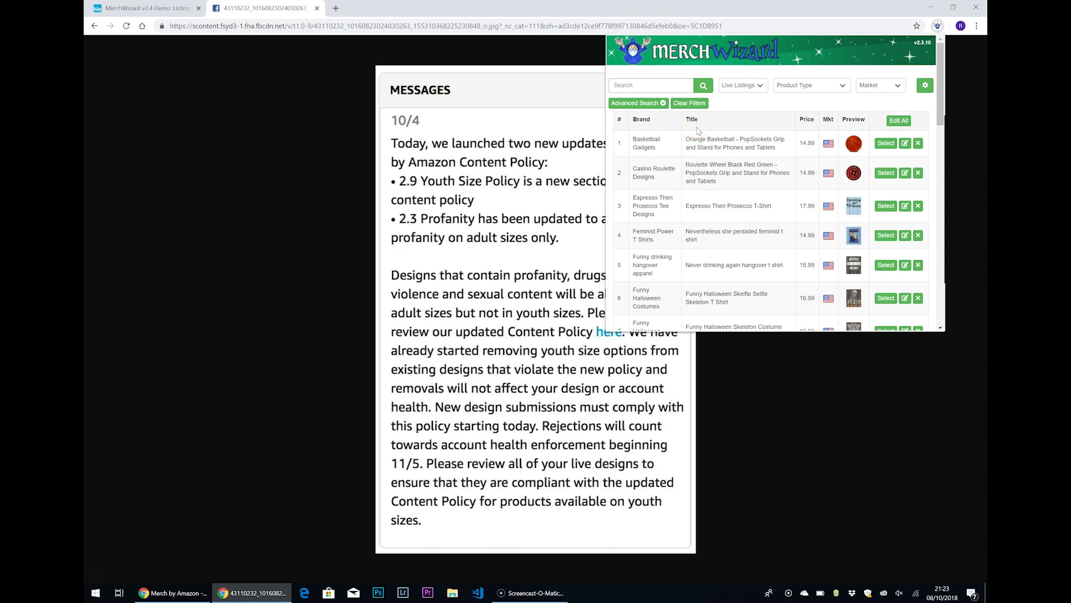
Step: Filter MerchWizard's advanced search to the Youth fit type only, dropping the Men tag
left_click(650, 107)
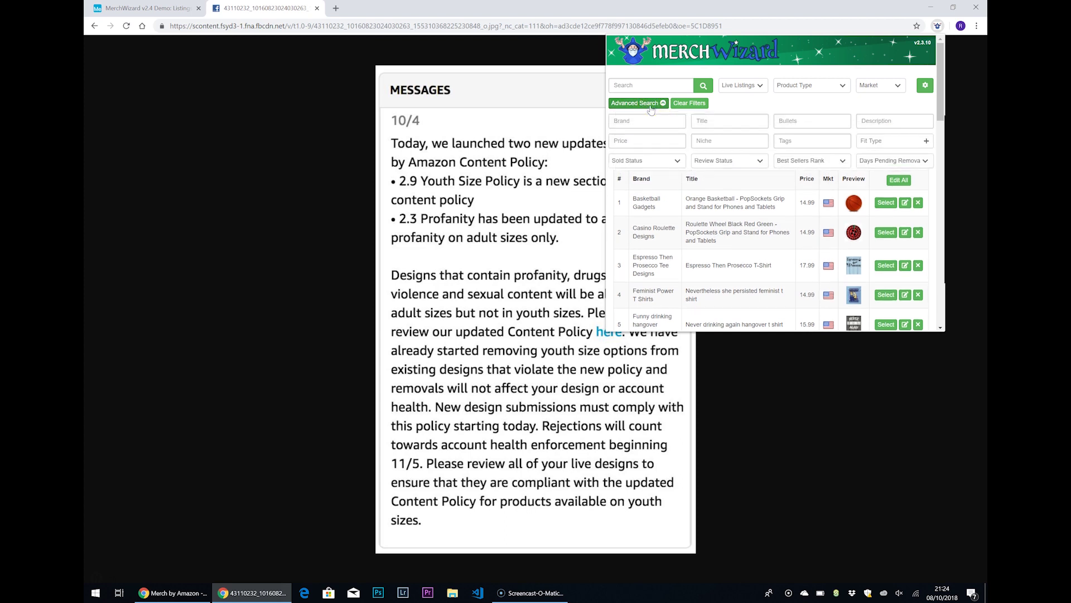
left_click(883, 146)
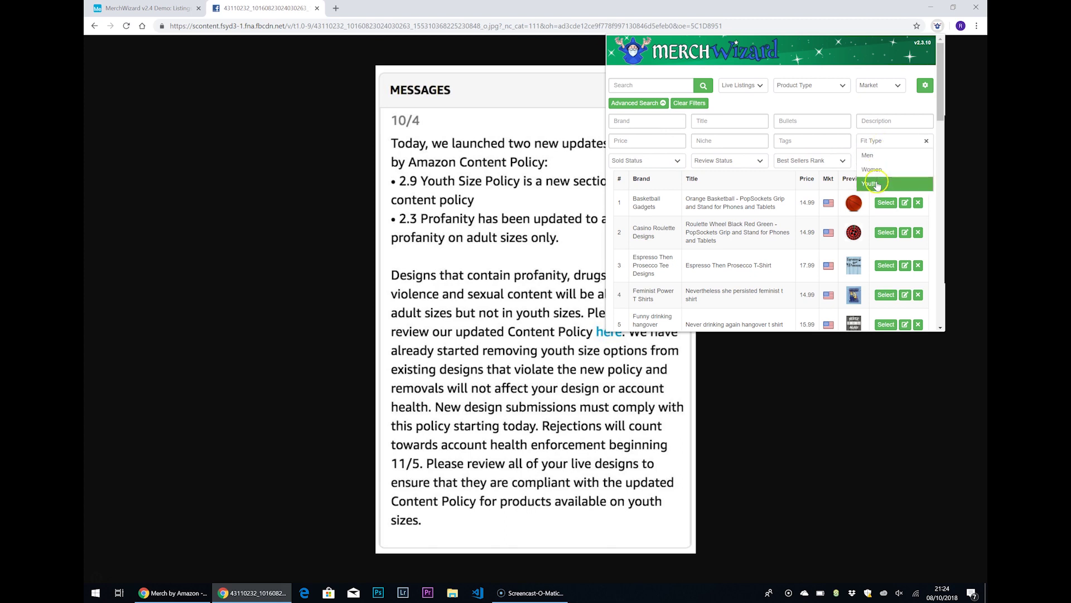
left_click(878, 161)
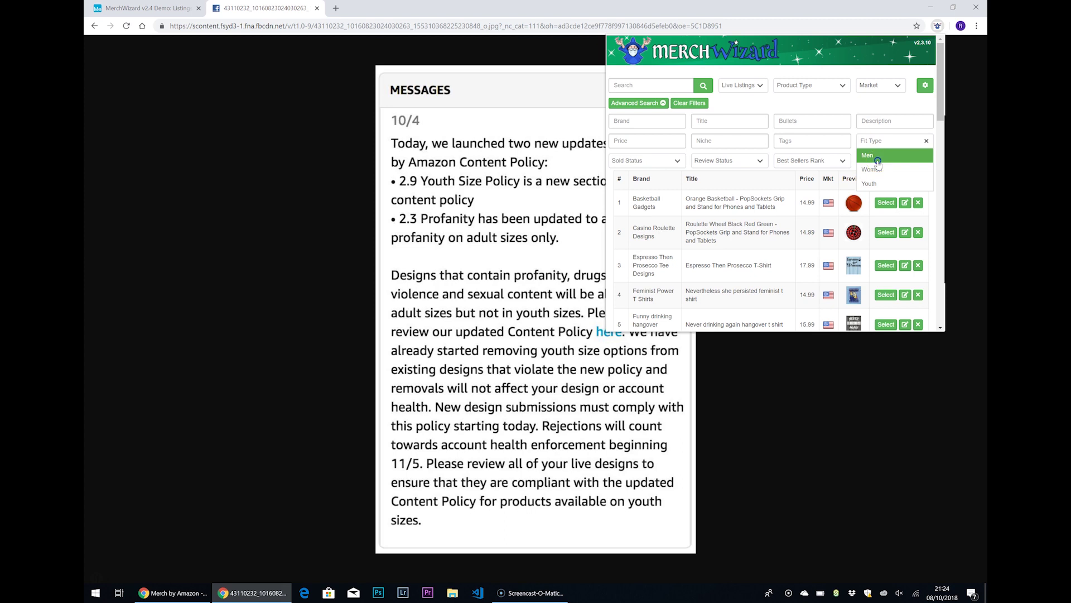
left_click(879, 162)
left_click(895, 148)
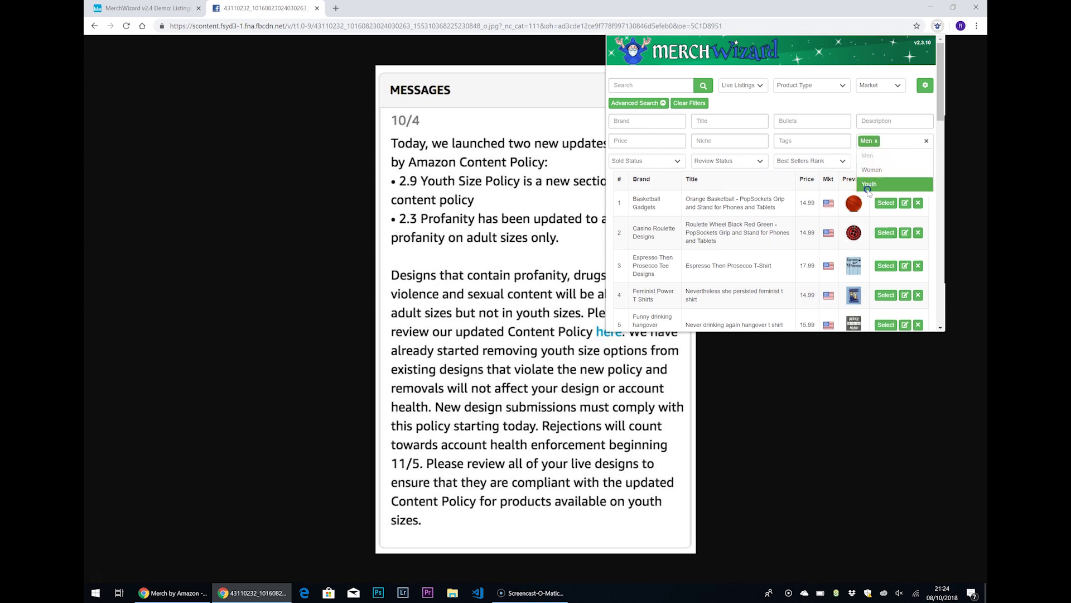
left_click(896, 183)
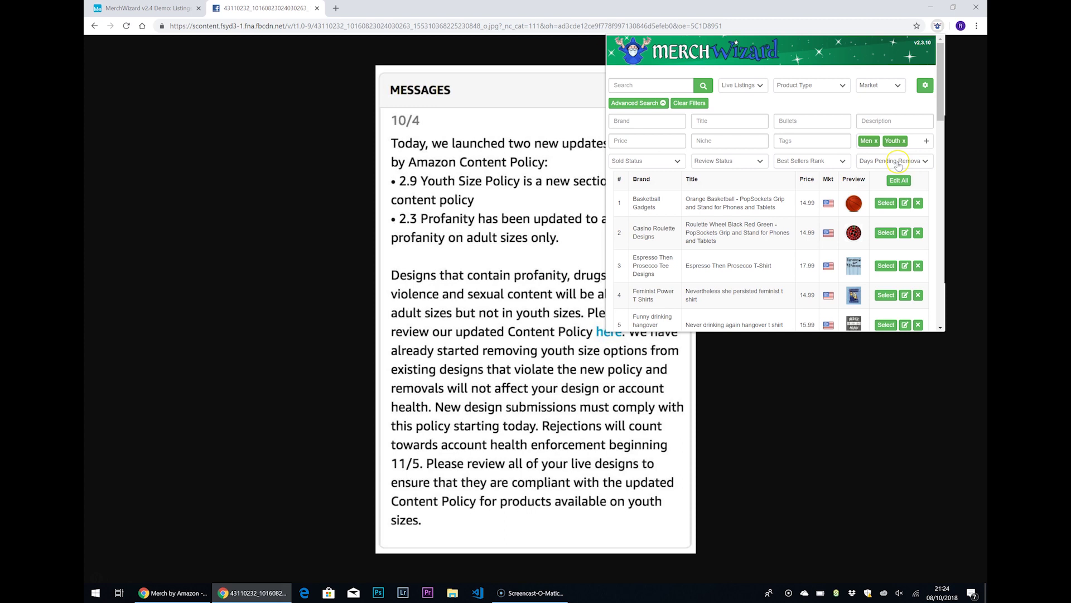
left_click(876, 141)
left_click(703, 86)
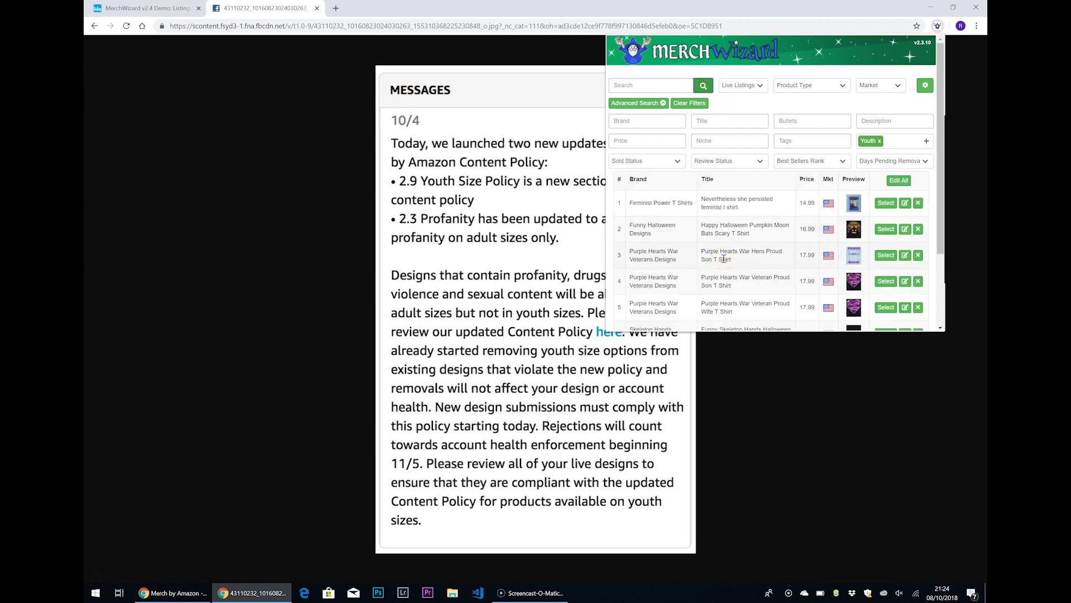
scroll(723, 259, "down", 2)
scroll(709, 251, "up", 2)
Step: Narrow the Youth listings by title 'halloween' and show the Funny Halloween Designs details
left_click(714, 124)
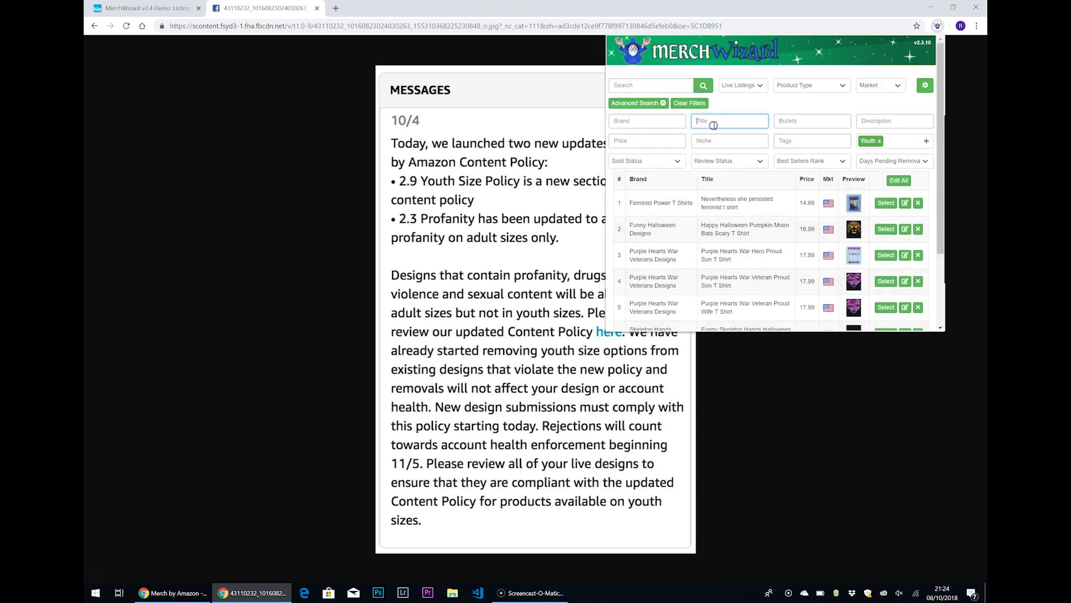
type("halloween")
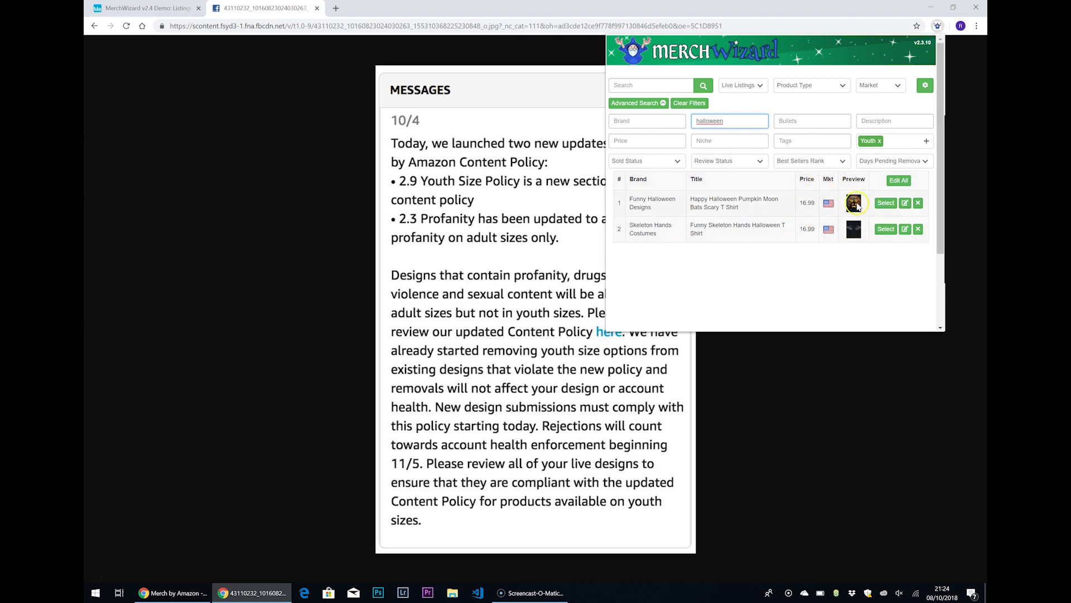
left_click(886, 204)
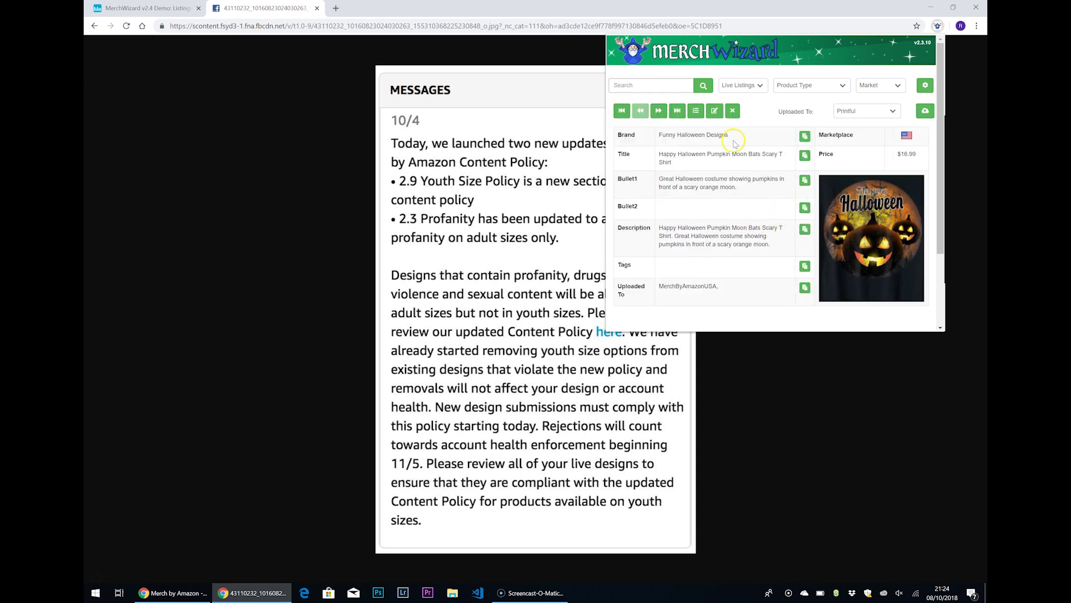
Step: Browse to the next record and back, then open the pumpkin listing's removal in Merch by Amazon
left_click(664, 114)
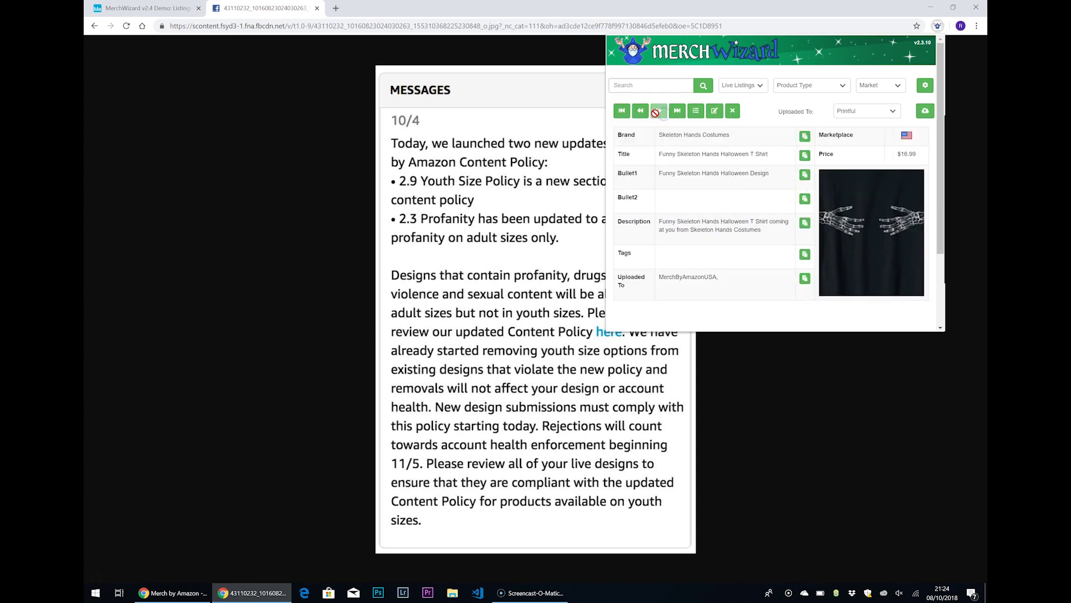
left_click(641, 112)
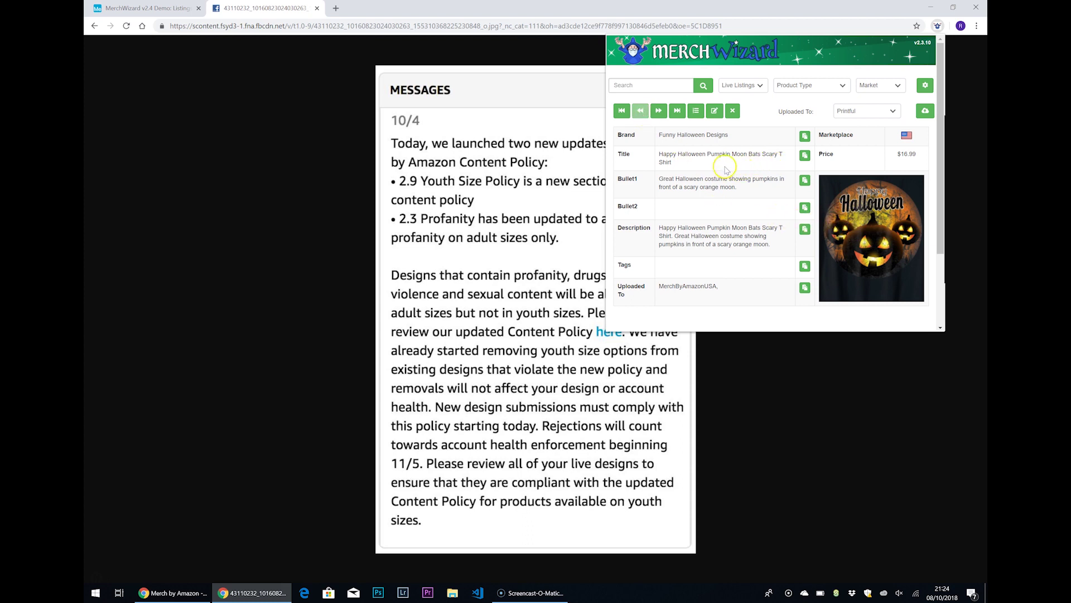
left_click(733, 112)
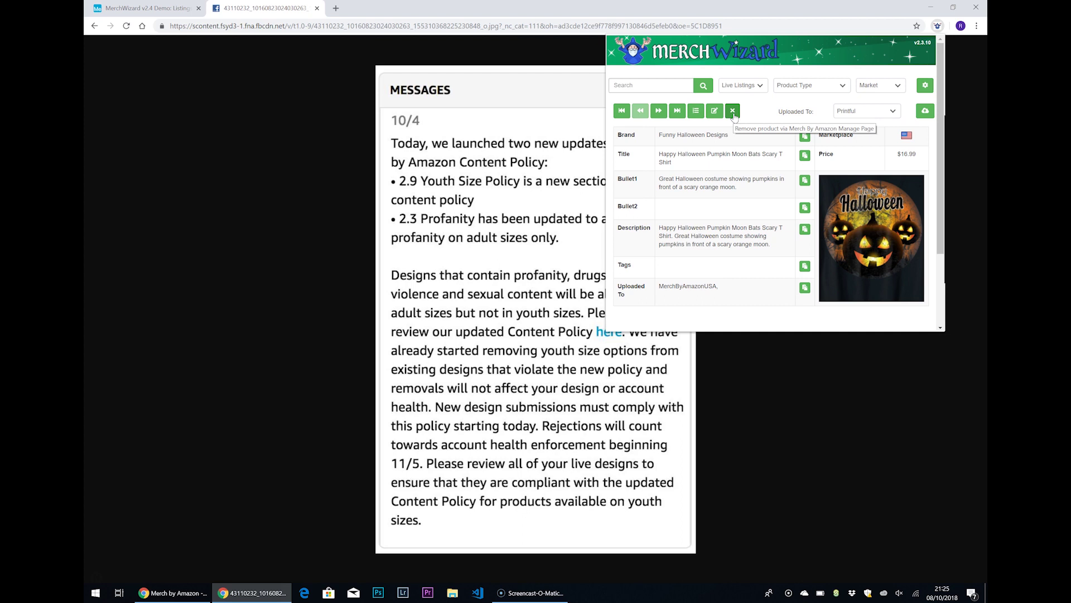
left_click(733, 114)
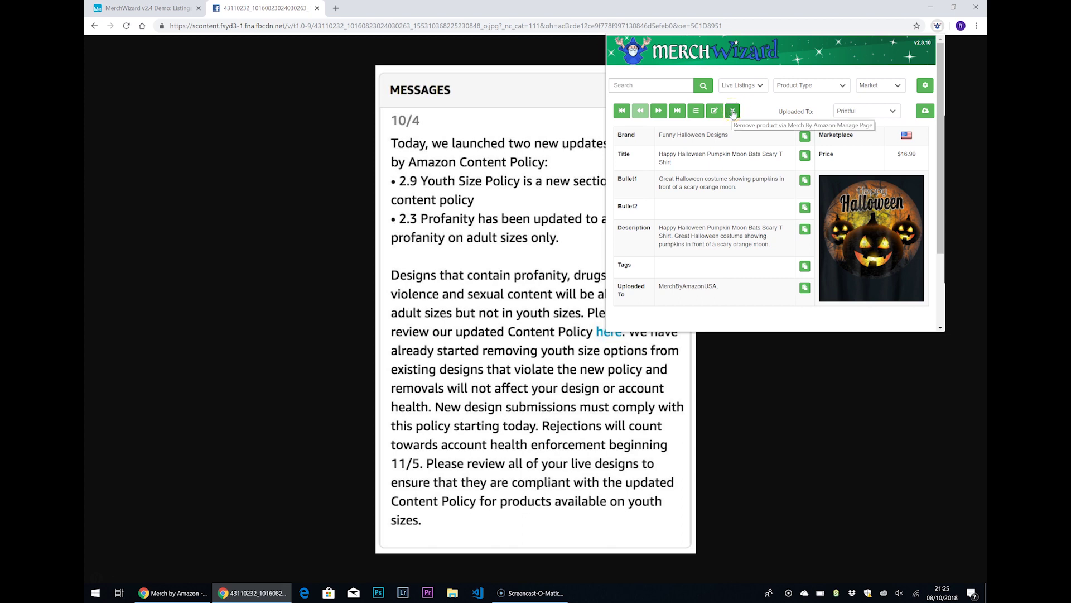
left_click(733, 114)
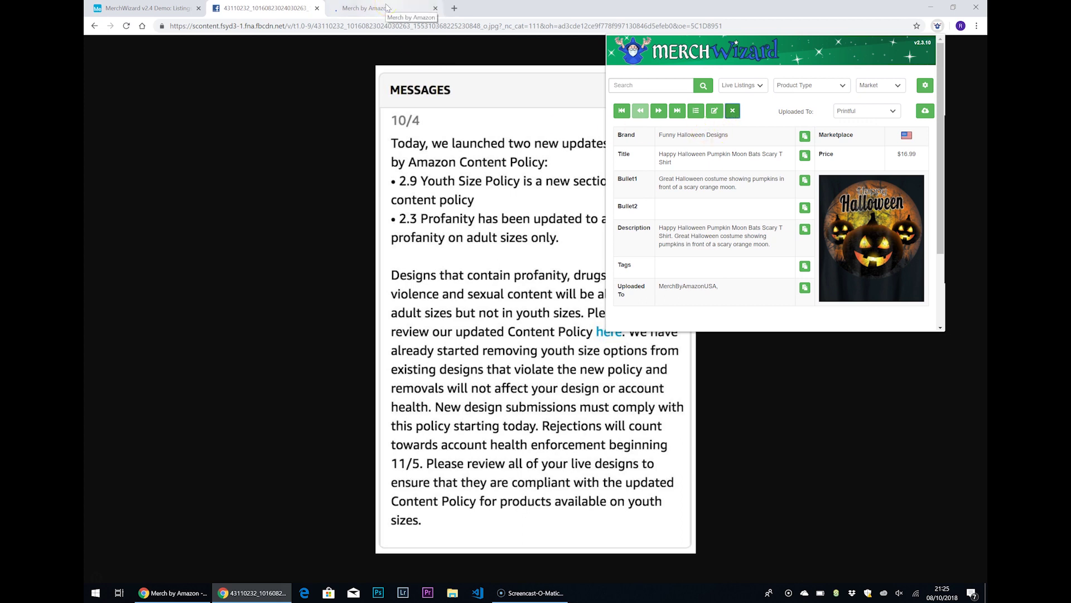
Step: Open the Skeleton Hands listing's removal page in a new Merch by Amazon tab
left_click(677, 111)
left_click(733, 112)
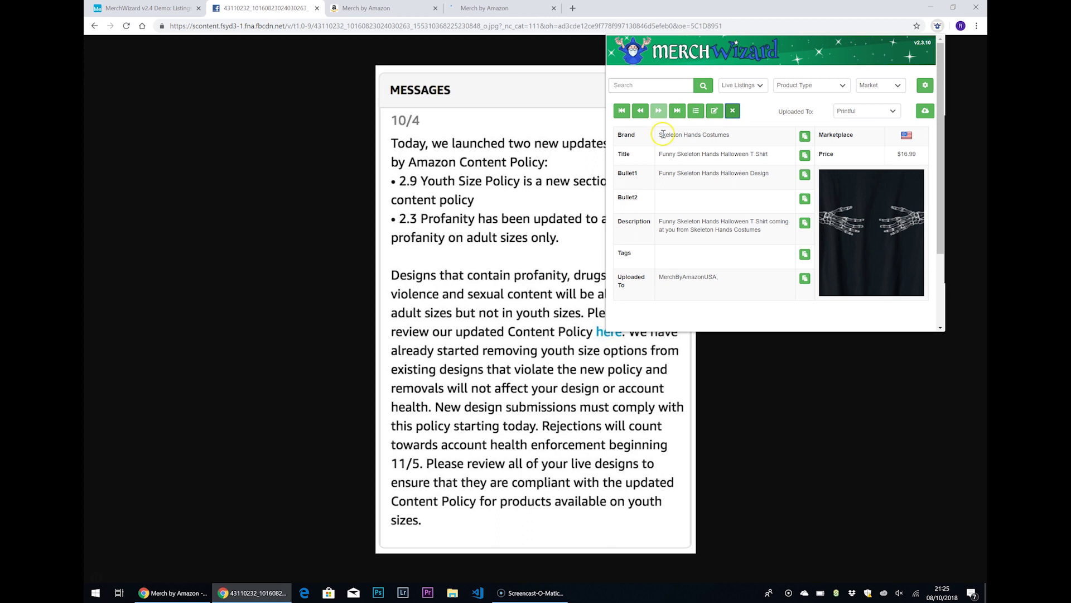
left_click(493, 12)
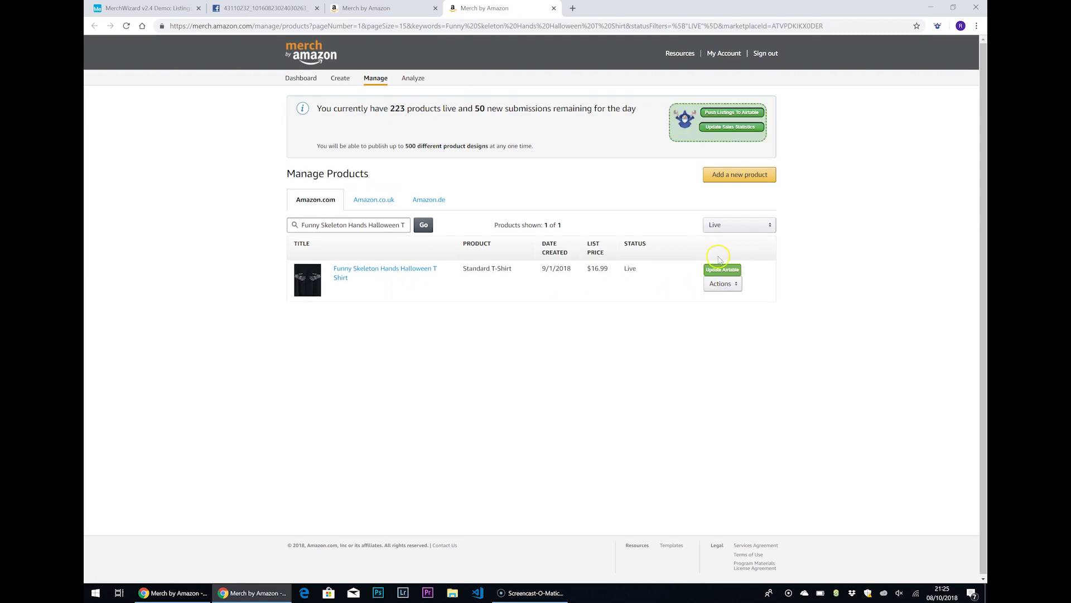
Step: Start deleting the Funny Skeleton Hands Halloween T Shirt, then cancel so it stays live
left_click(726, 283)
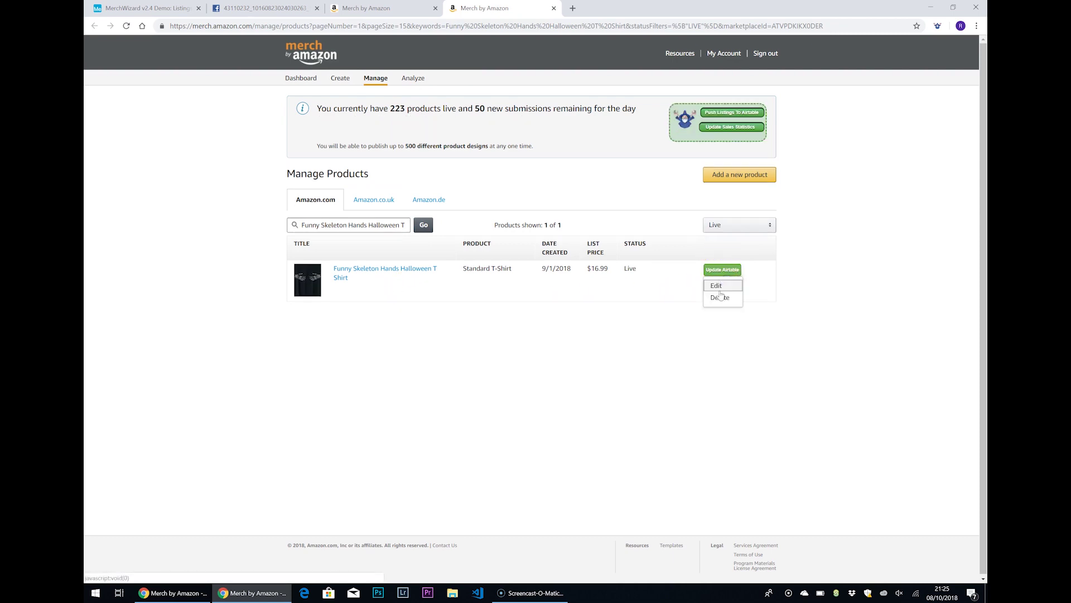
left_click(719, 298)
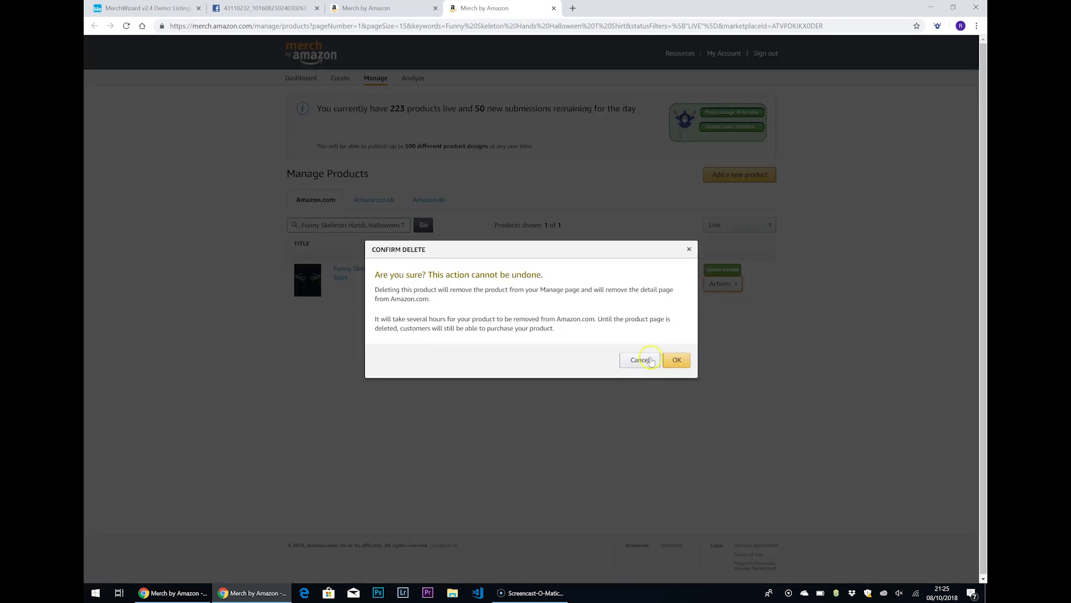
left_click(640, 360)
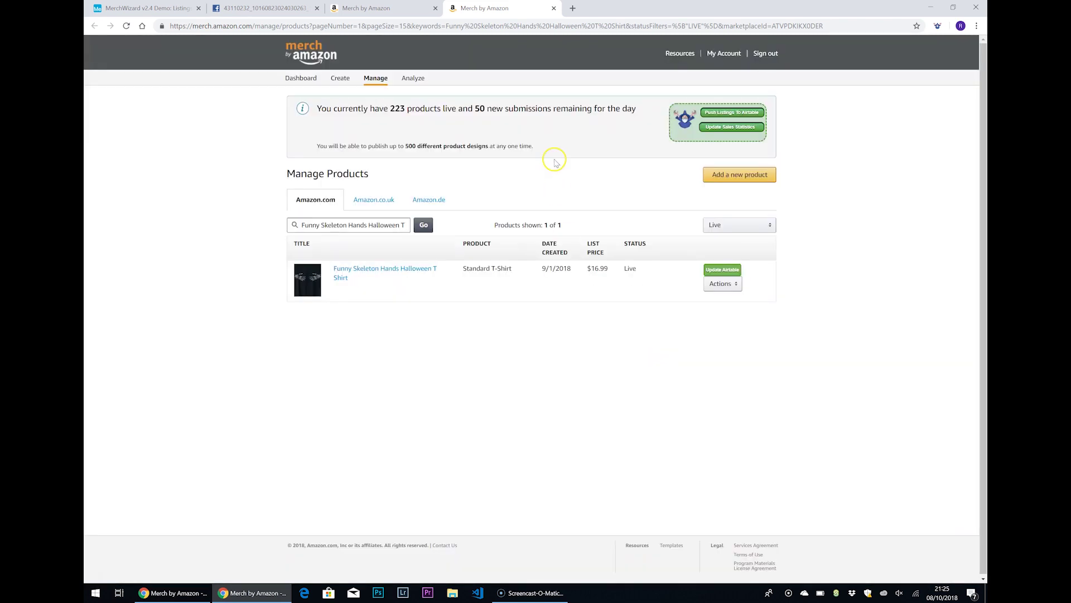
left_click(385, 7)
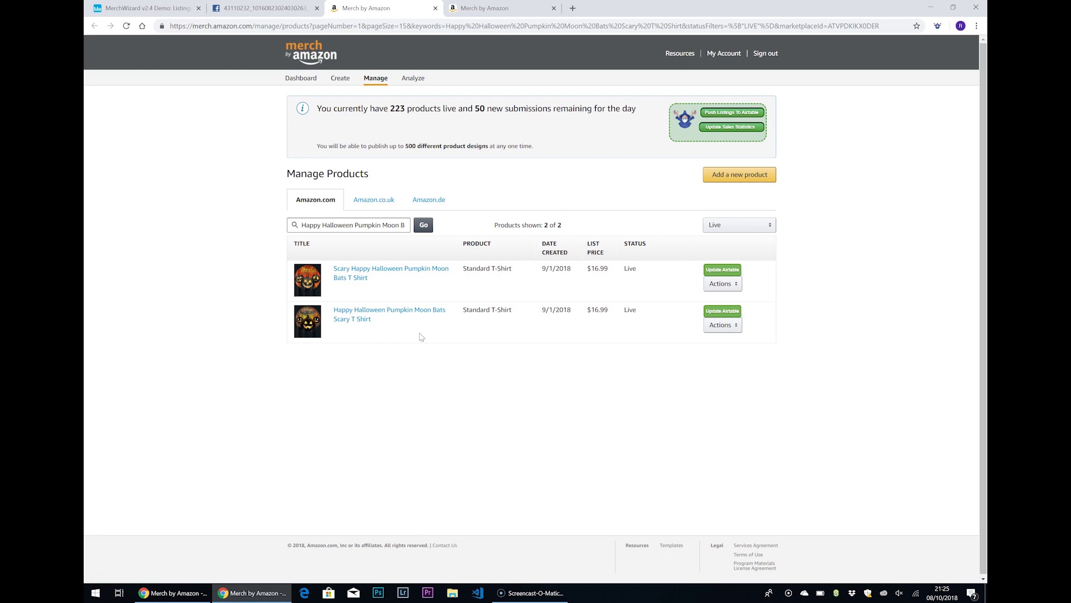
left_click(938, 26)
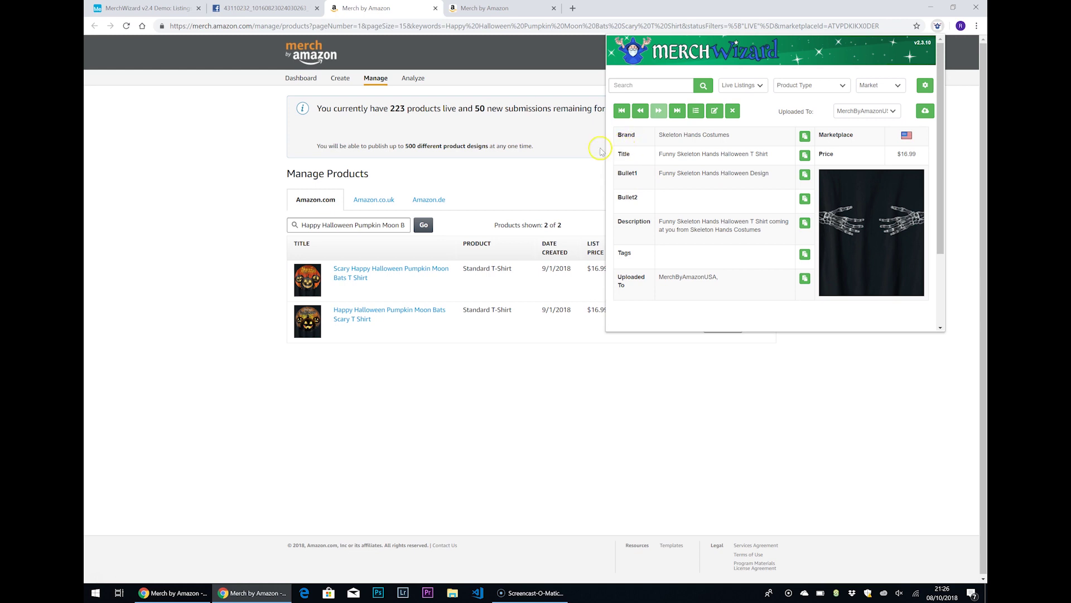
left_click(457, 150)
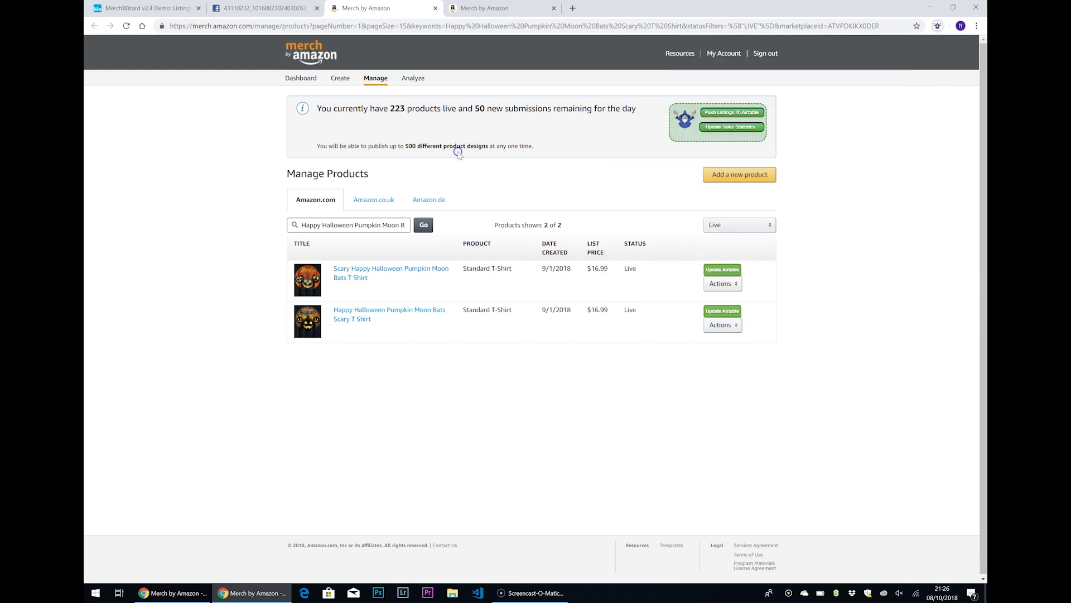
Step: Add a new Gallery view to the Airtable Listings table
left_click(166, 7)
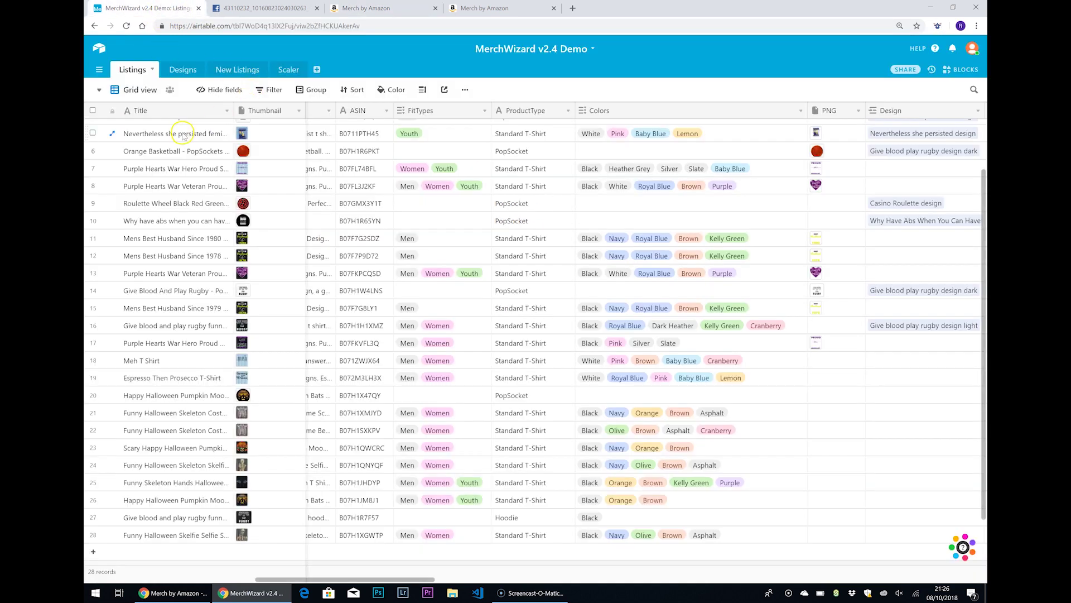
left_click(98, 91)
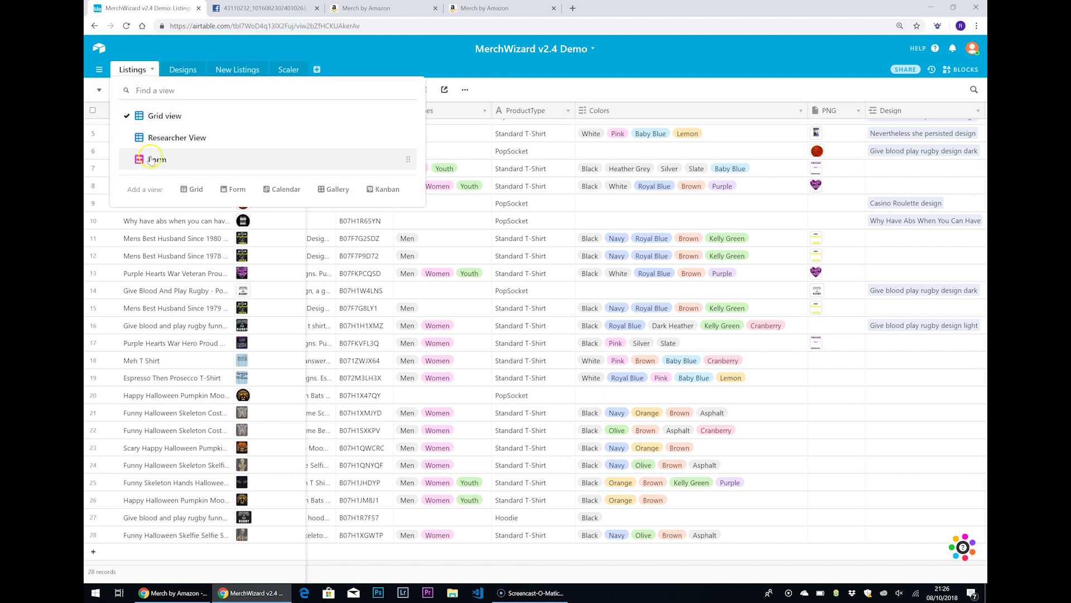
left_click(334, 190)
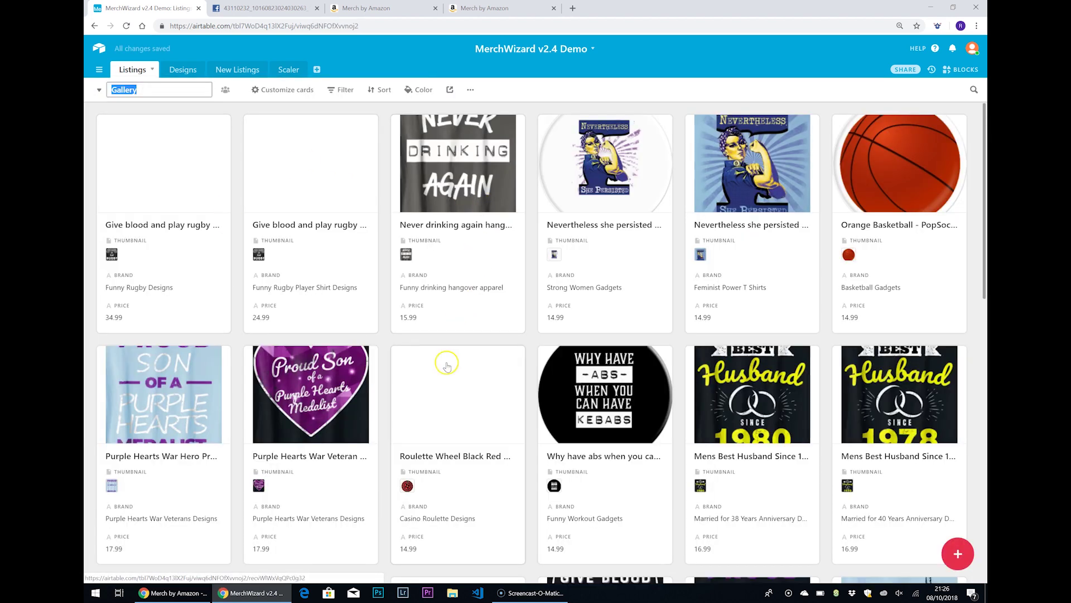
scroll(446, 363, "down", 9)
scroll(431, 359, "up", 10)
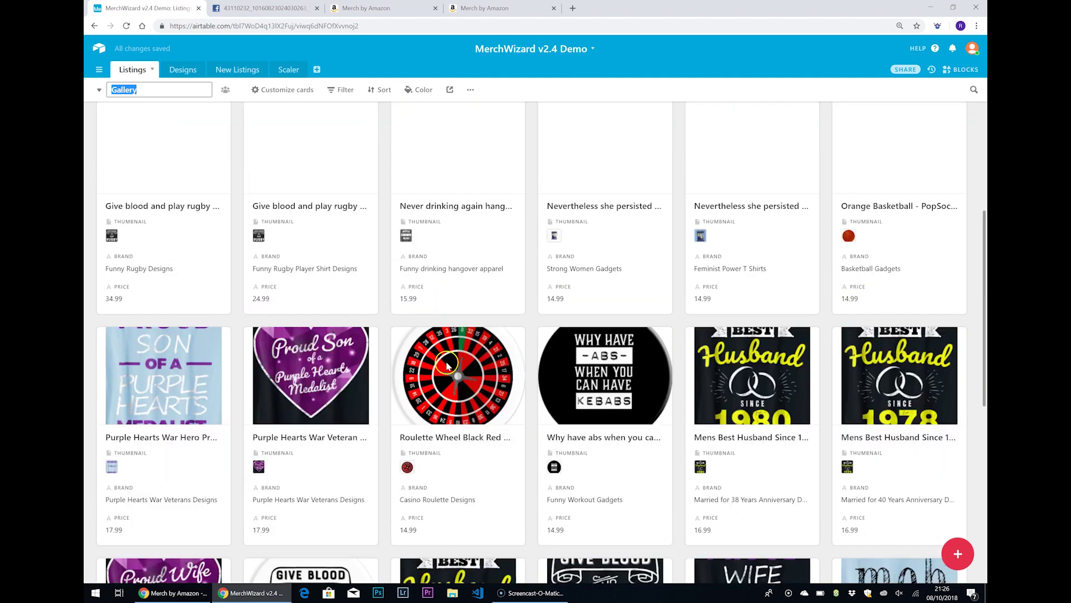
left_click(341, 89)
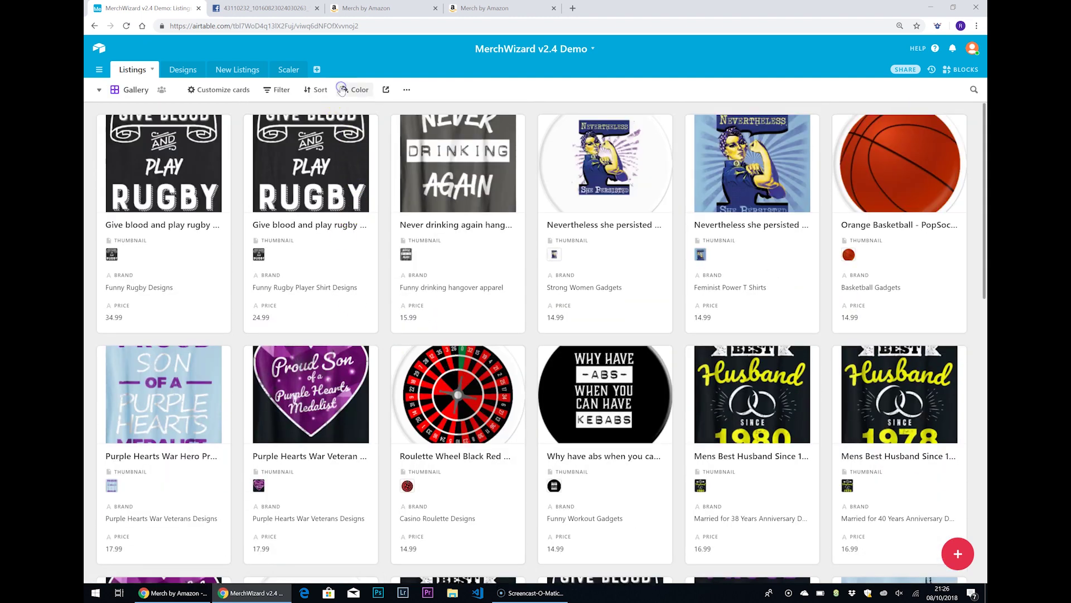
Step: Filter the gallery to FitTypes has any of Youth
left_click(281, 92)
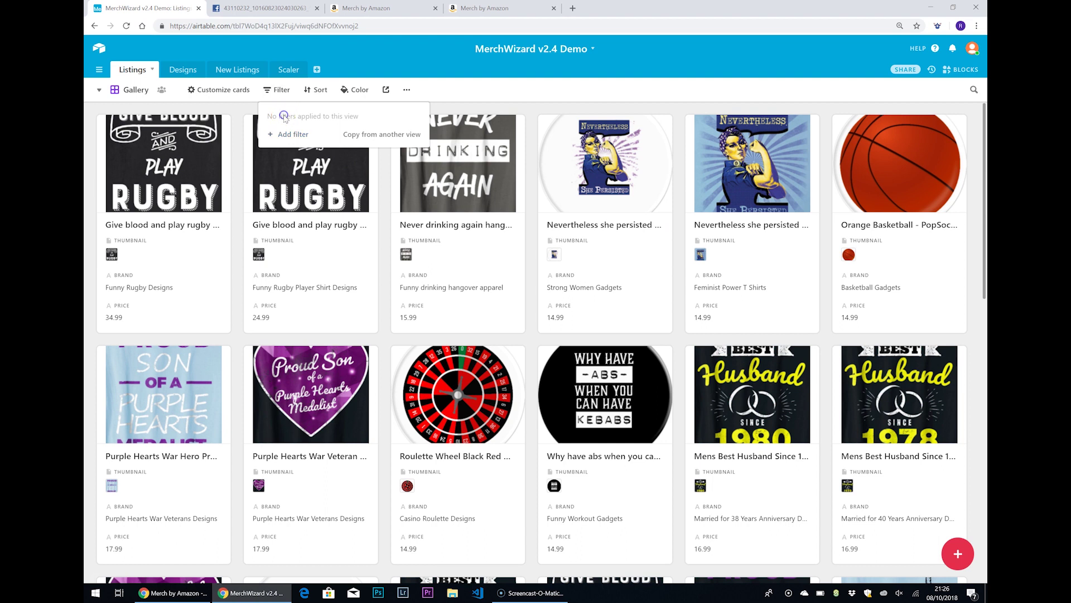
left_click(289, 135)
left_click(339, 116)
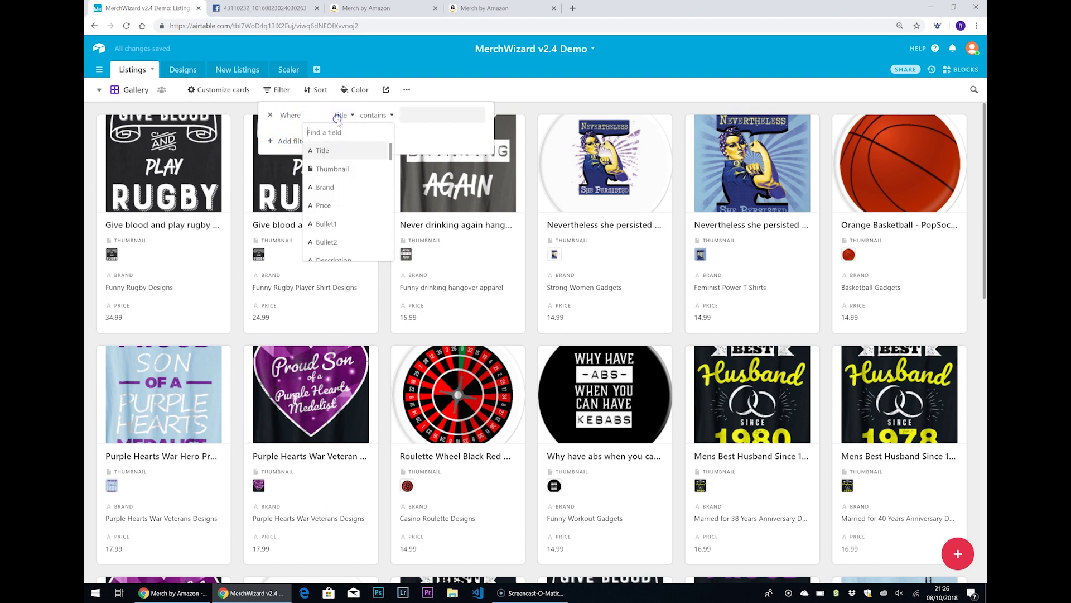
type("fit")
key("Return")
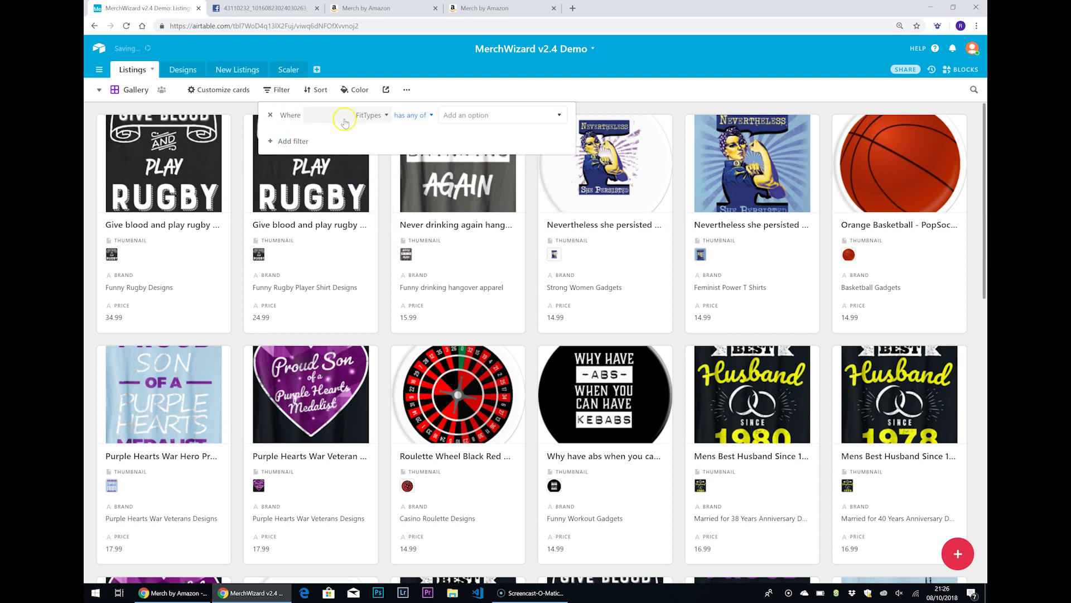
left_click(480, 115)
type("you")
key("Return")
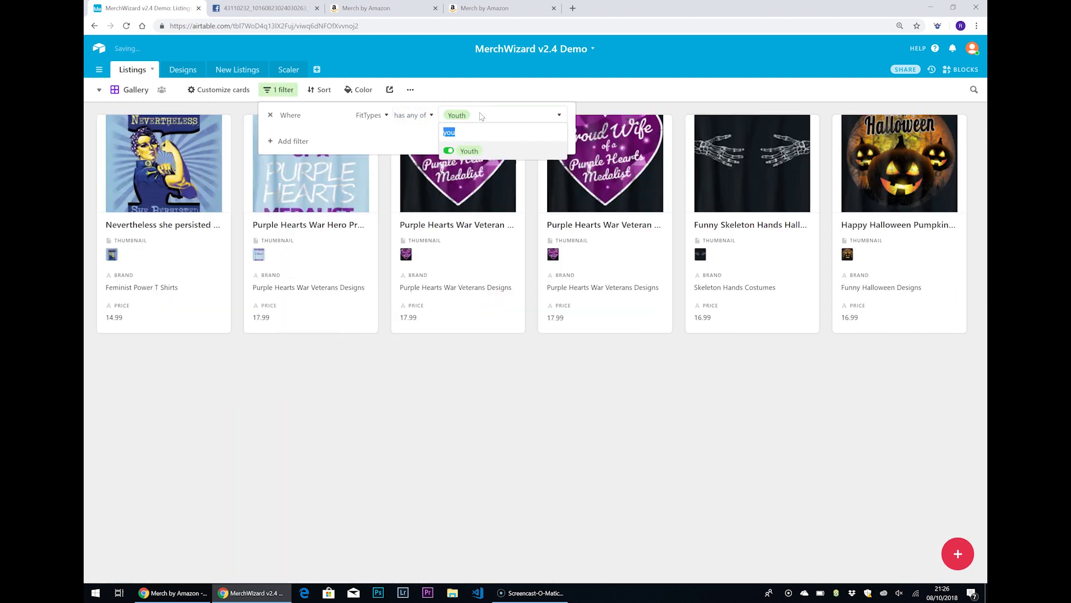
left_click(453, 386)
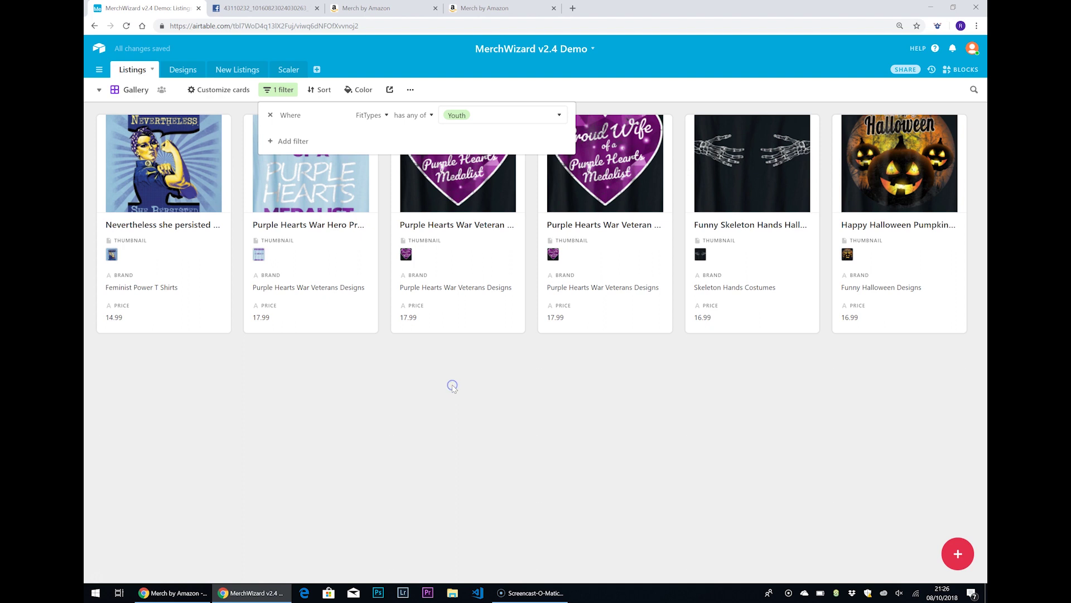
left_click(453, 386)
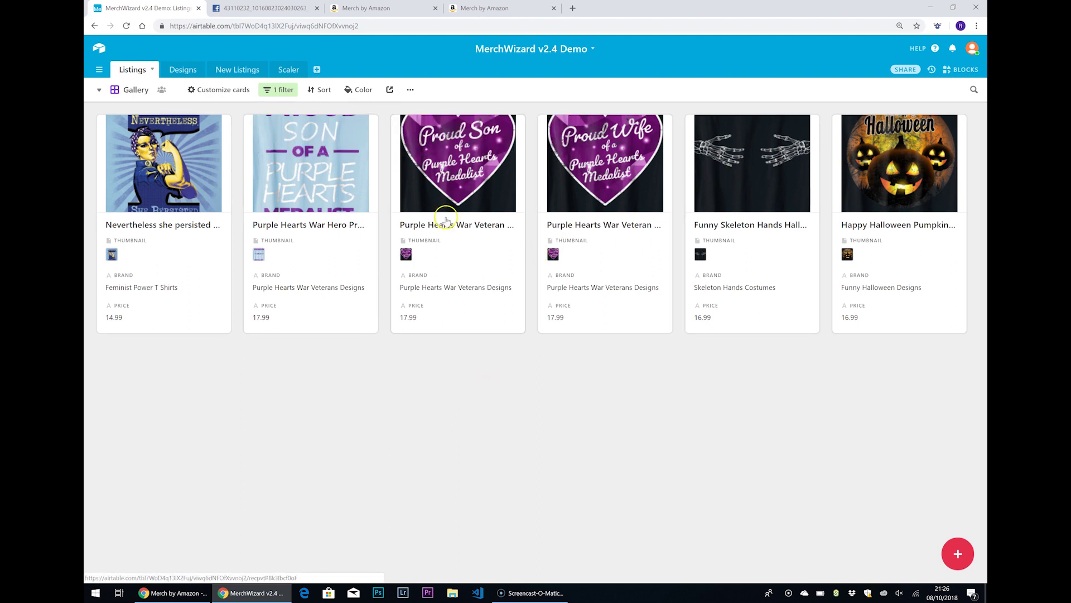
Step: Expand the Nevertheless card and step through records to Funny Skeleton Hands Halloween T Shirt
left_click(230, 188)
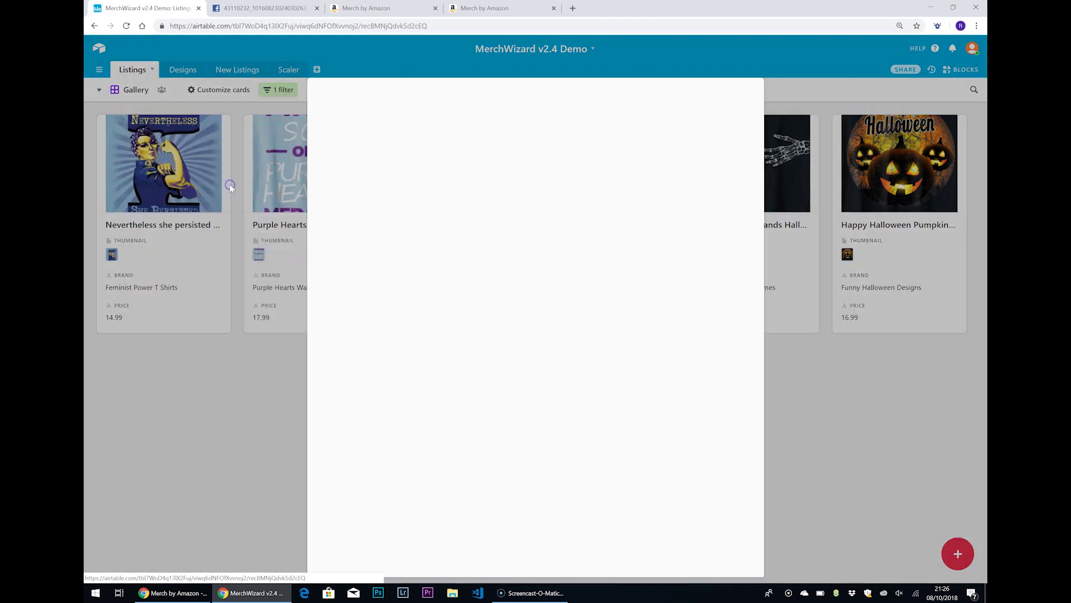
left_click(343, 91)
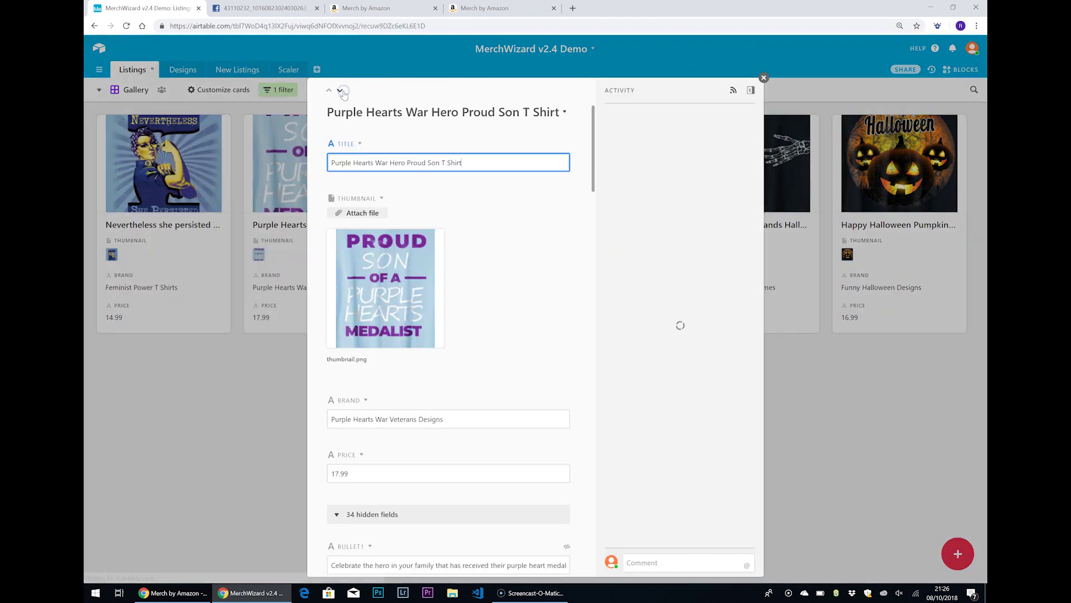
left_click(343, 92)
left_click(341, 91)
left_click(341, 91)
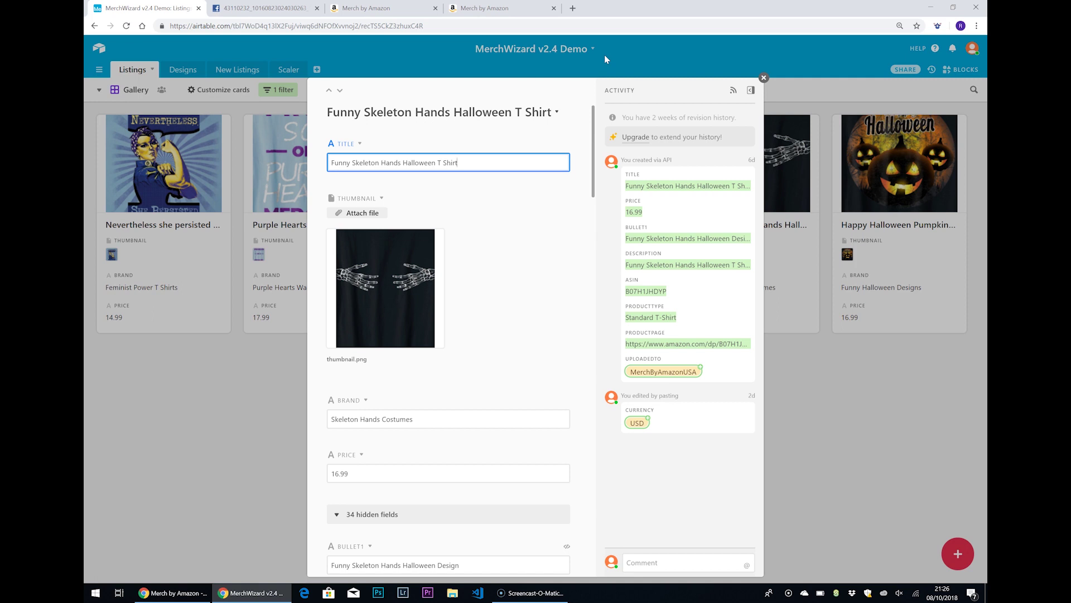
left_click(938, 26)
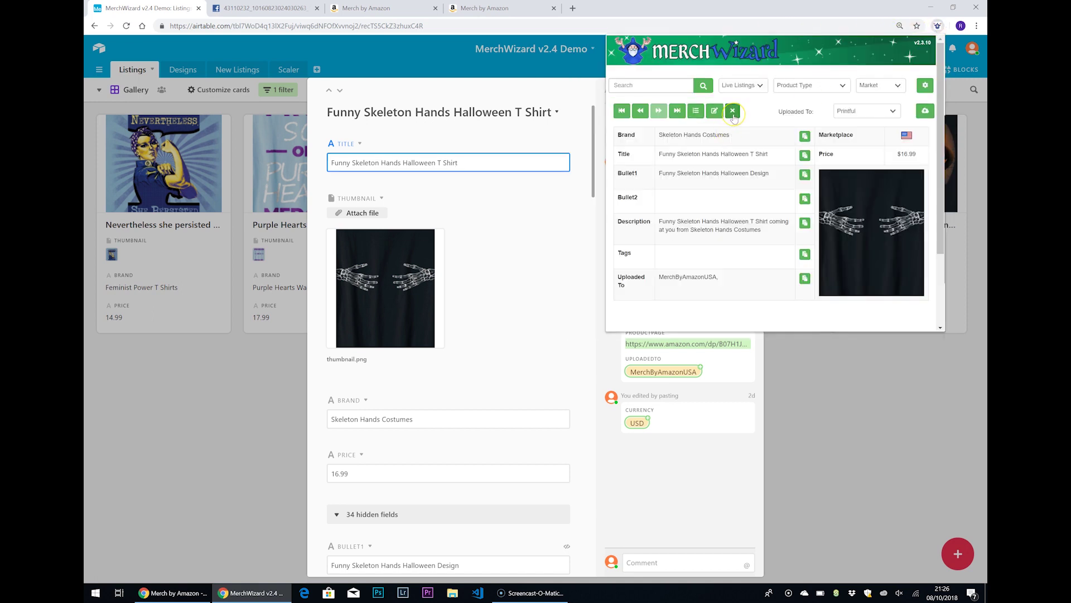
Step: Close MerchWizard's Skeleton Hands detail view to return to the halloween search results
left_click(733, 113)
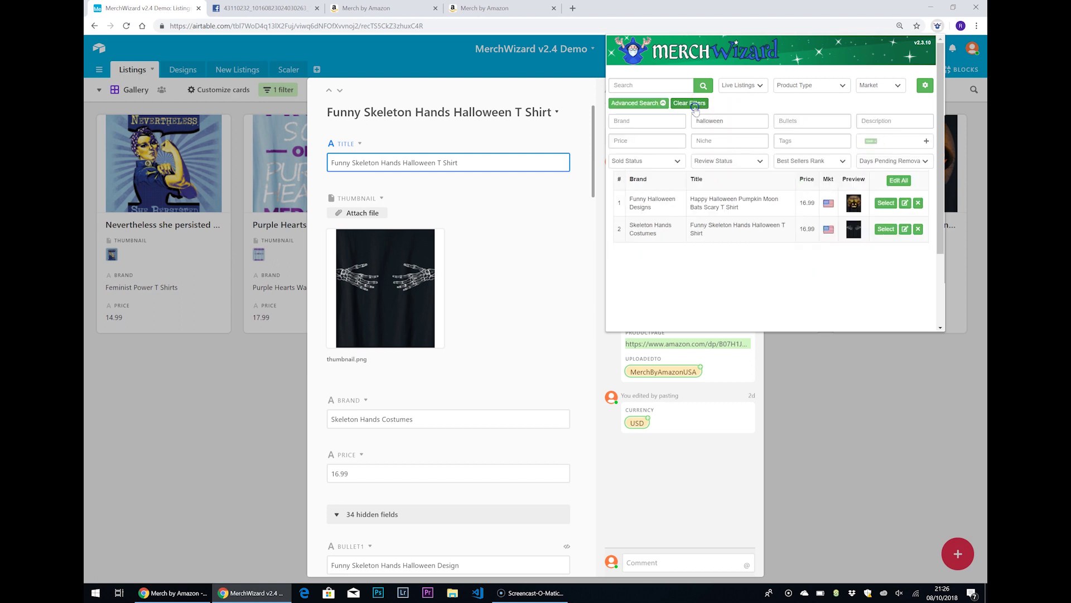